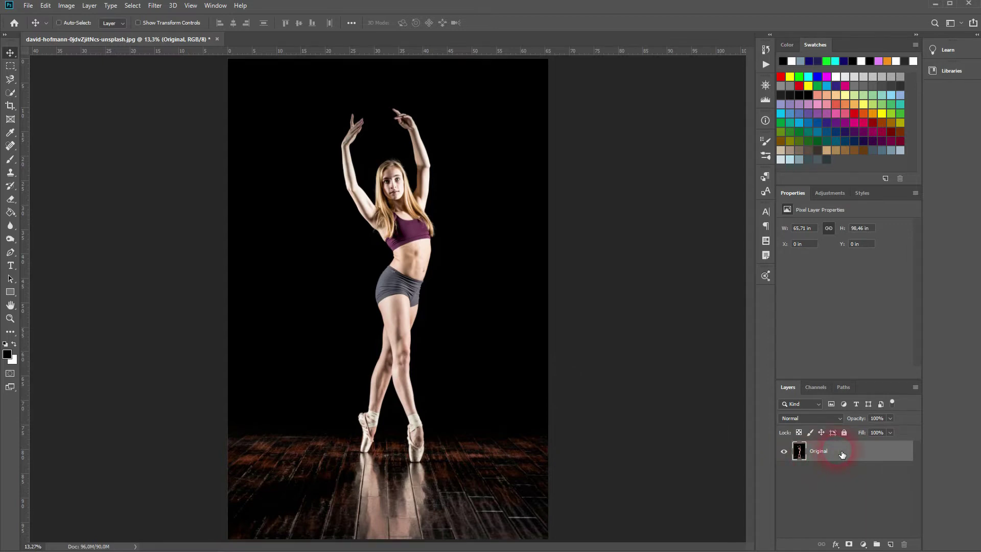
Duplicate the Original layer, name the duplicate "Copy", hide Original and keep the Copy layer active.
key(ctrl+j)
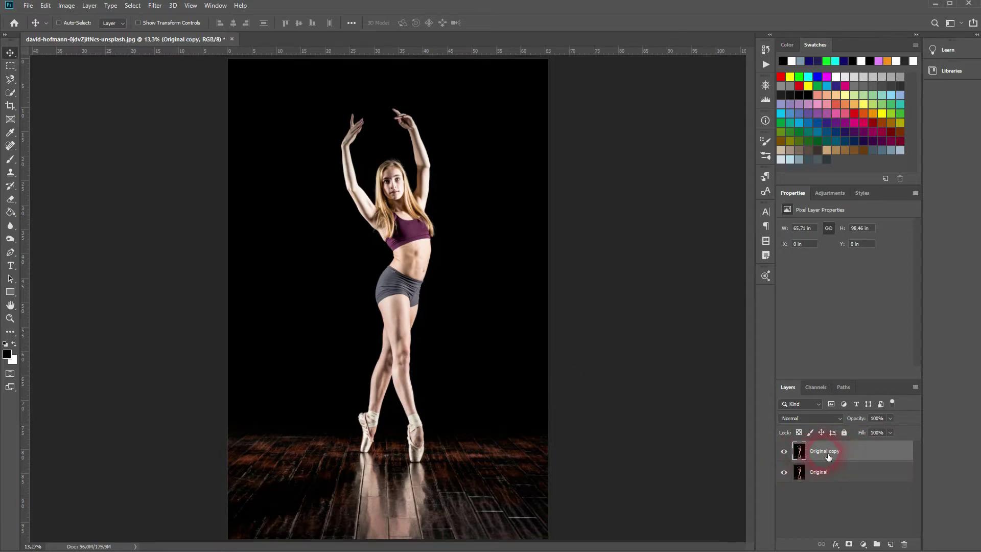
text(Copy)
key(Return)
click(784, 472)
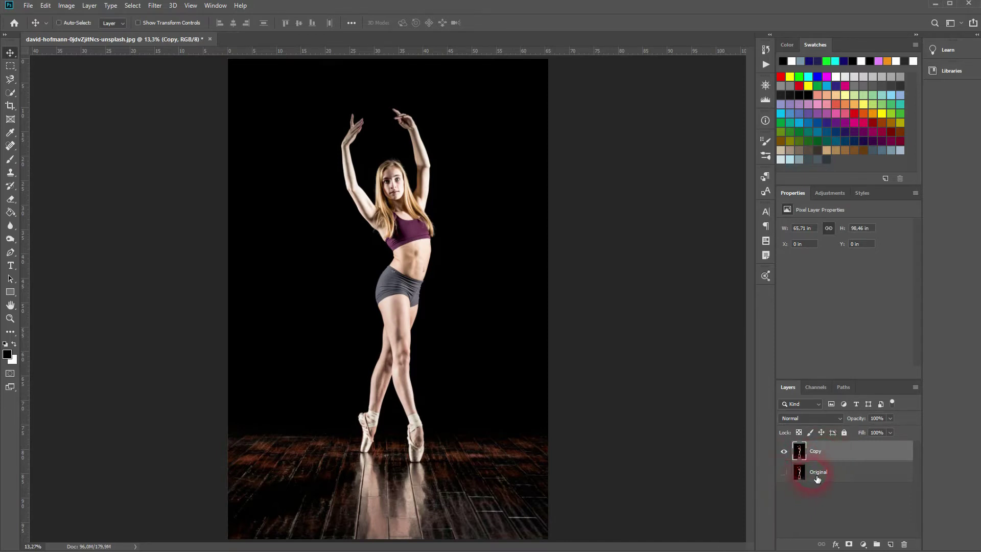
click(784, 452)
click(785, 451)
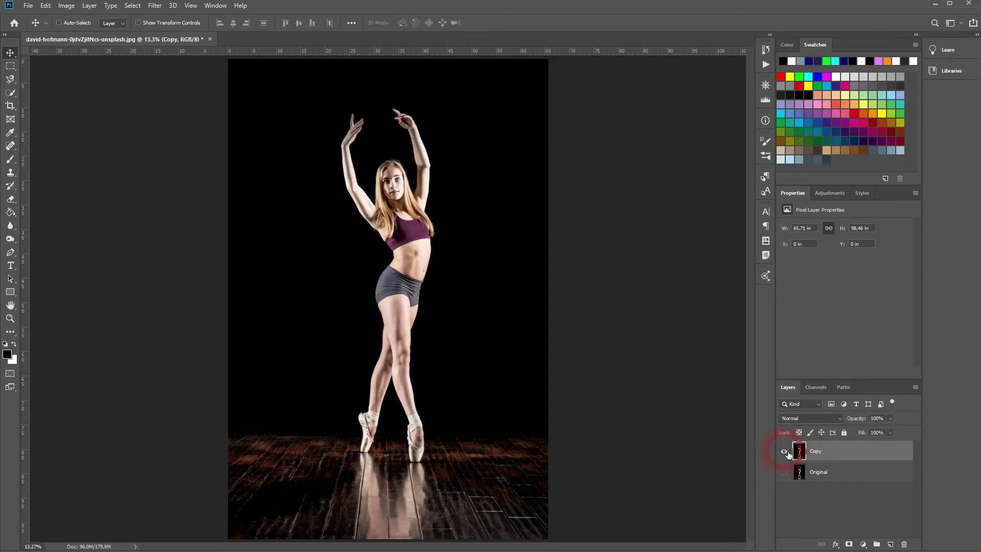
click(817, 452)
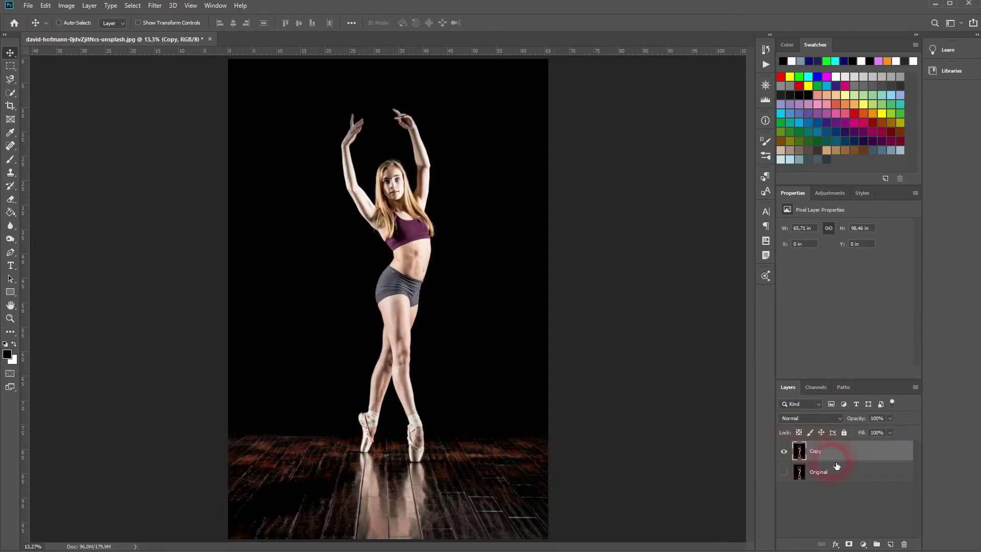
click(841, 450)
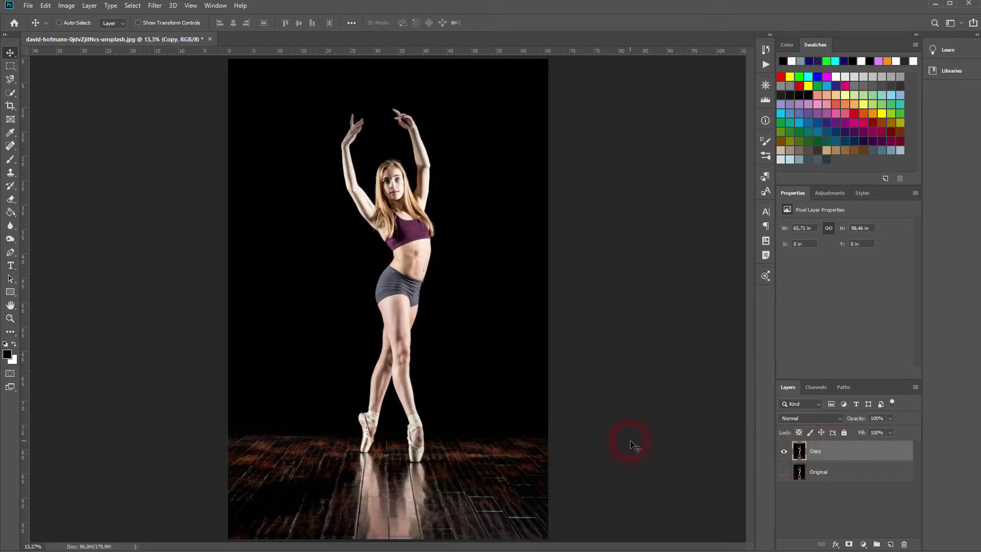
Set up the Quick Selection tool in add-to-selection mode with a 200 px brush.
click(10, 93)
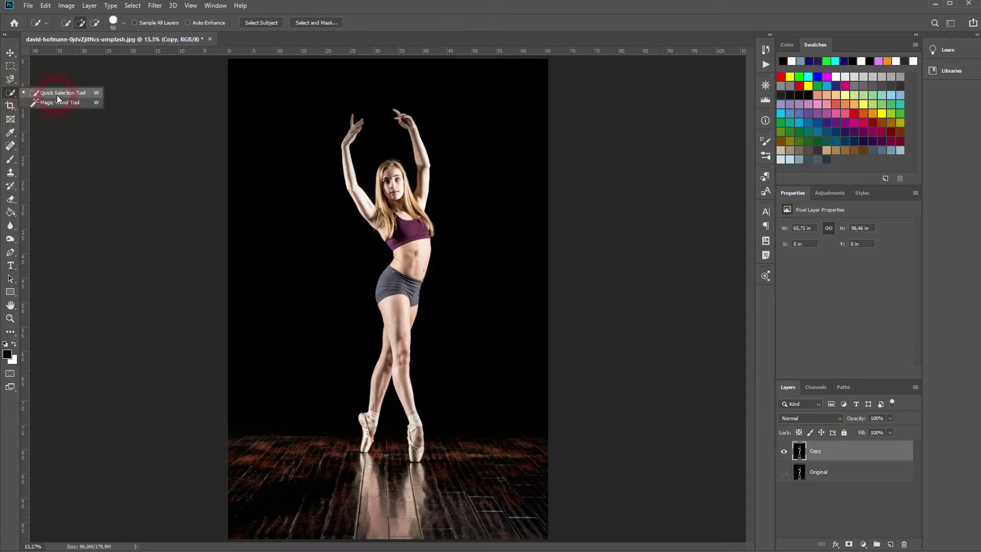
click(57, 95)
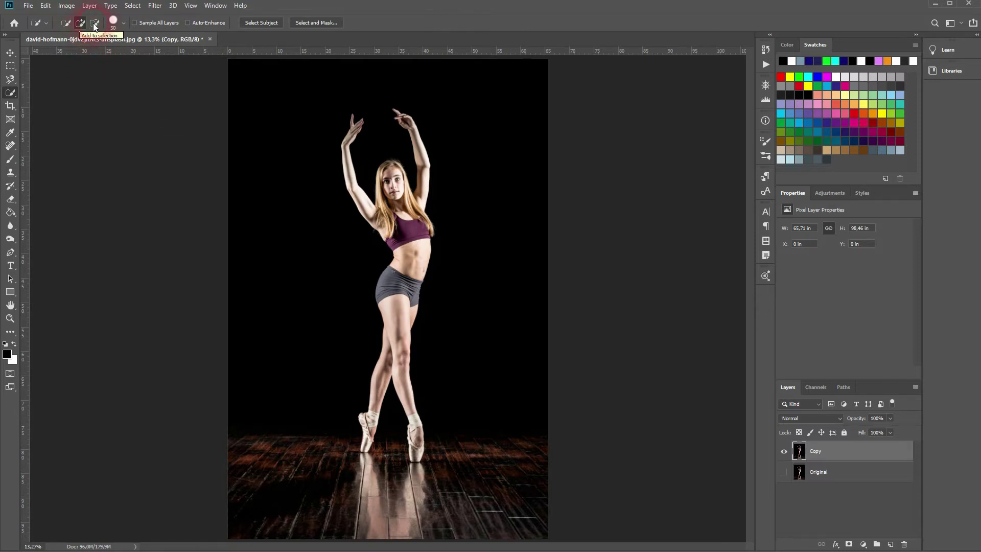
click(114, 23)
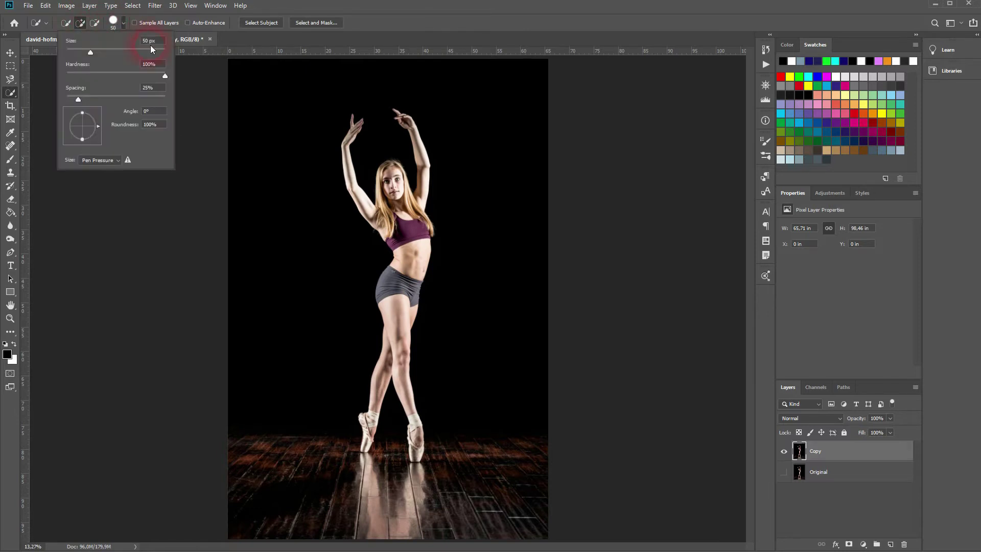
click(268, 124)
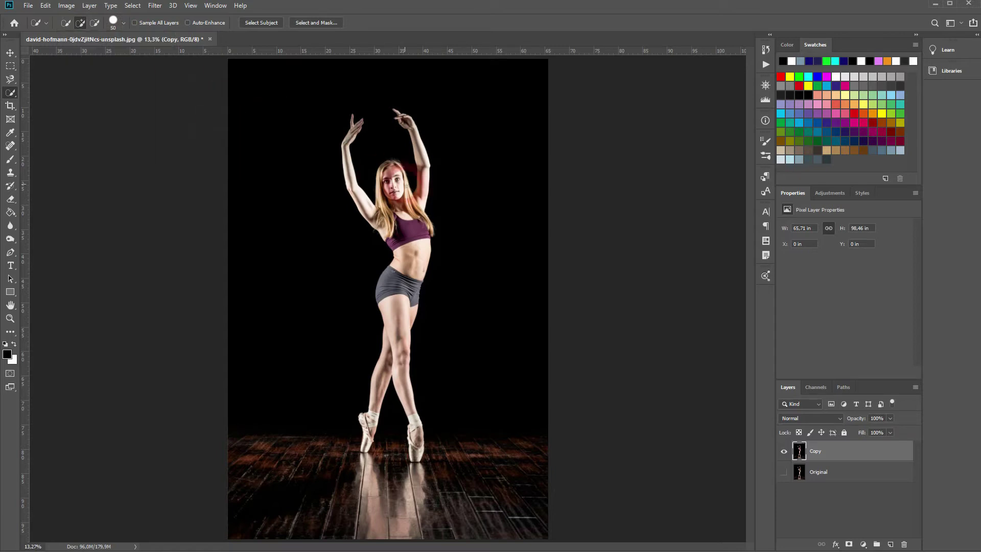
click(115, 30)
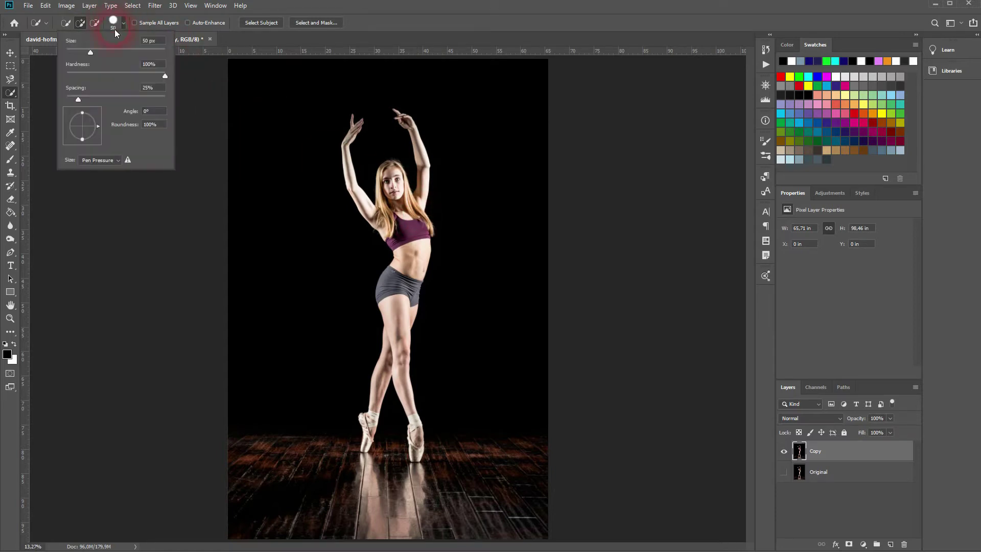
text(200)
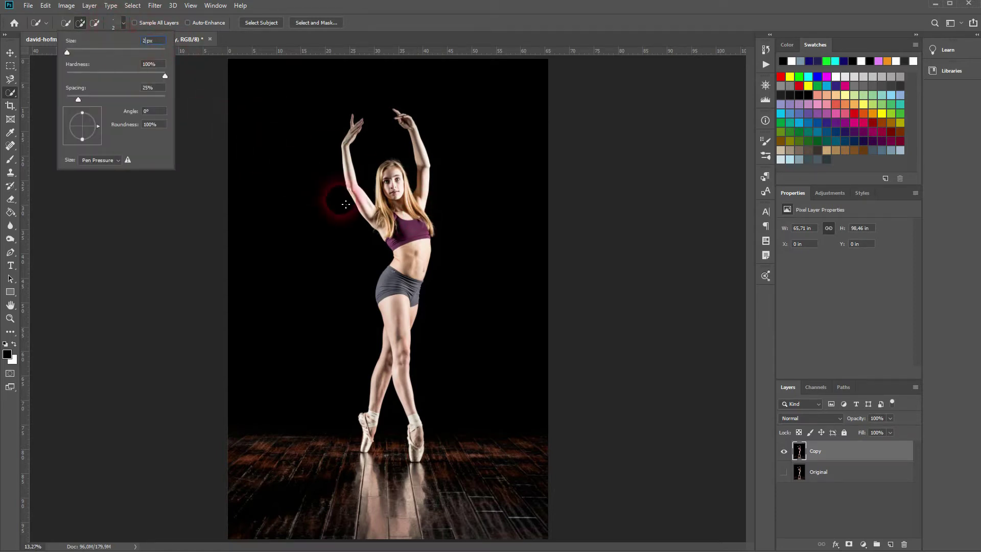
key(Return)
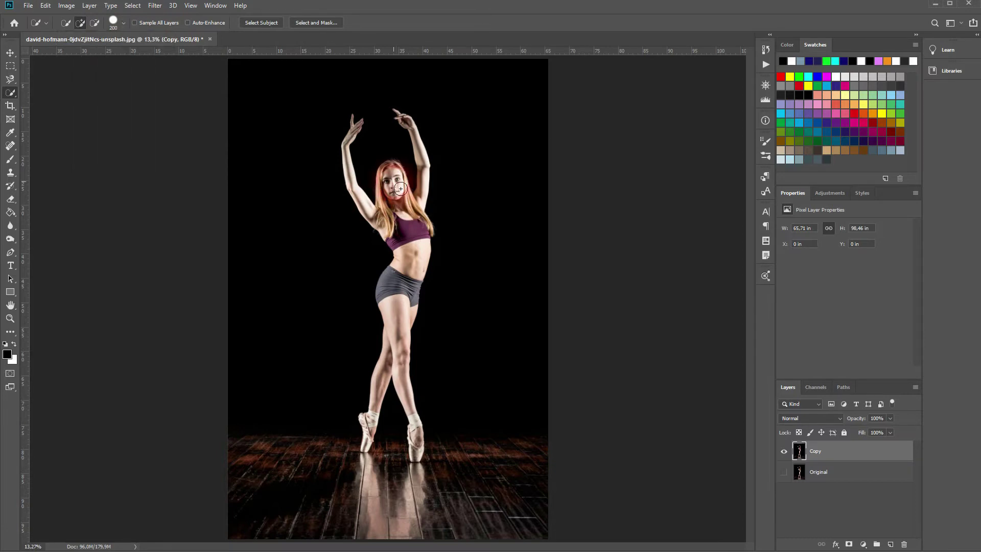
Select the dancer's face, torso, legs and both ballet shoes on the Copy layer.
mouse_move(400, 189)
mouse_down()
mouse_move(419, 293)
mouse_move(410, 332)
mouse_move(424, 252)
mouse_move(402, 414)
mouse_move(370, 448)
mouse_move(380, 456)
mouse_move(400, 396)
mouse_up()
scroll(388, 438, up, 5)
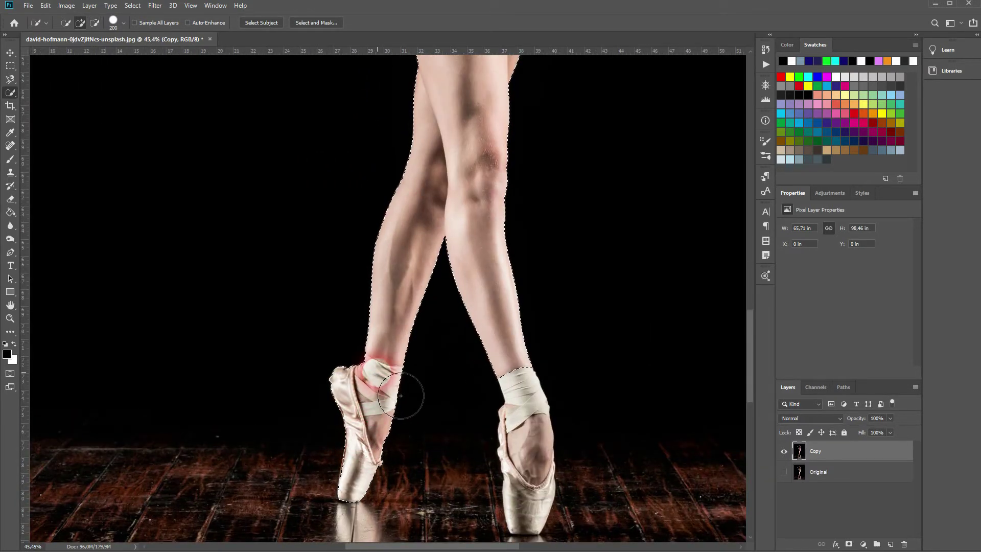
drag(529, 450, 565, 477)
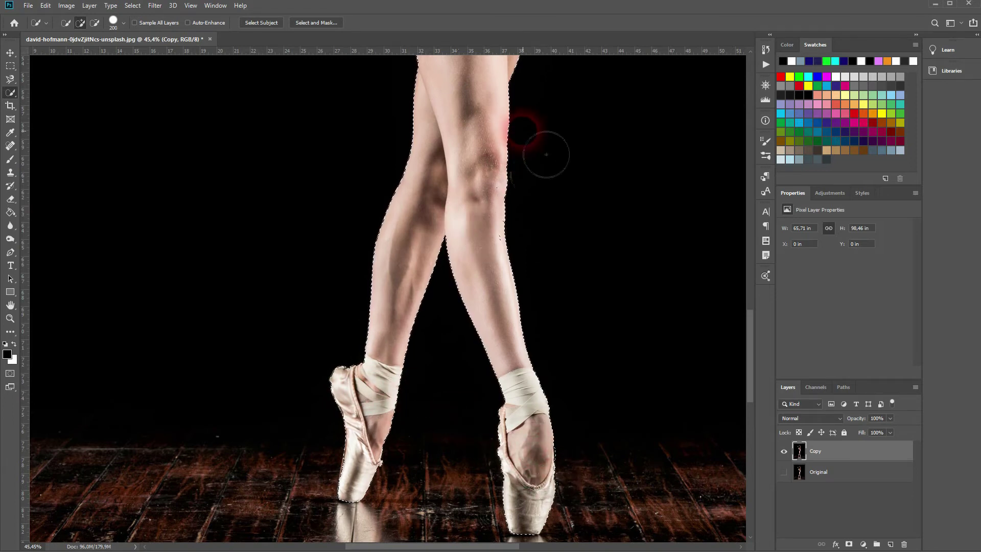
scroll(544, 153, down, 3)
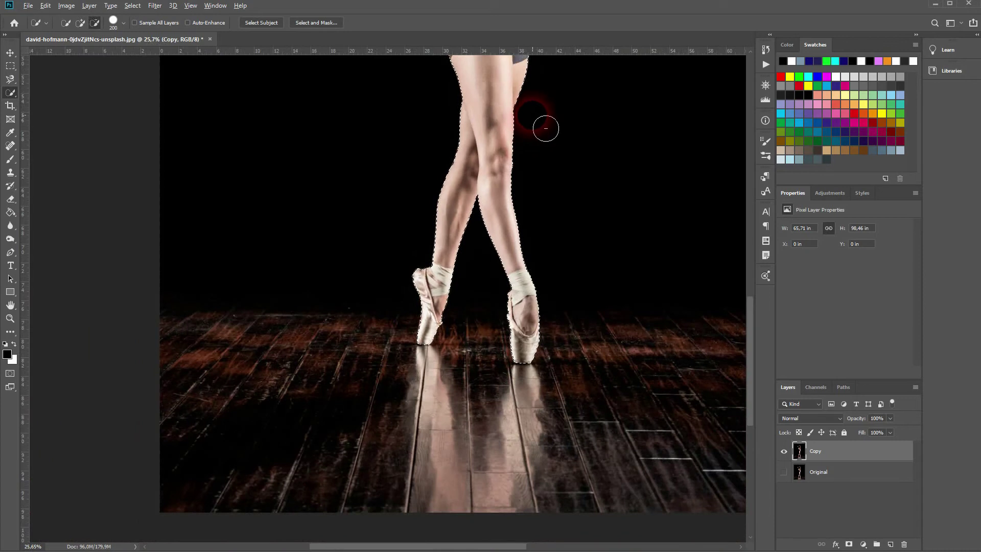
drag(569, 120, 353, 407)
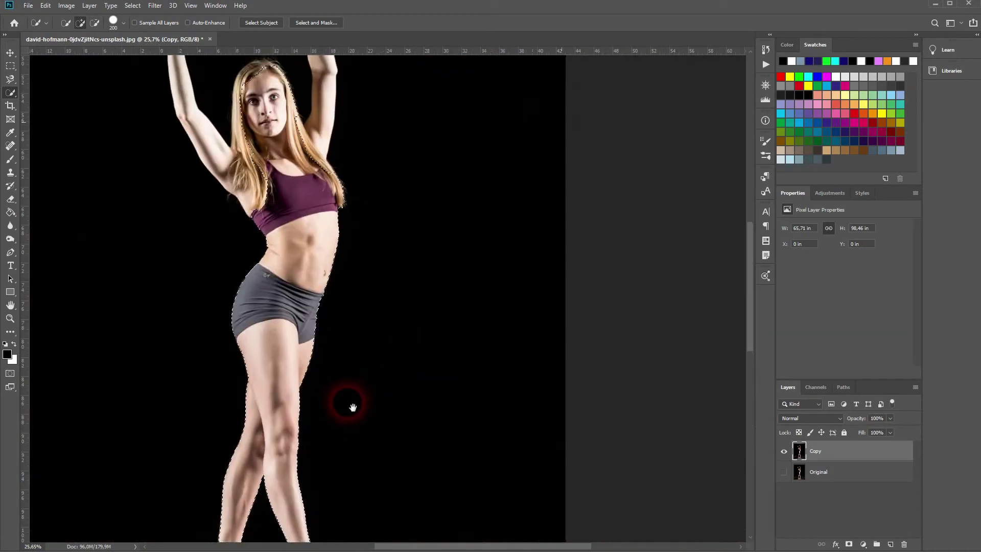
mouse_move(282, 212)
mouse_down()
mouse_move(410, 363)
mouse_move(341, 309)
mouse_up()
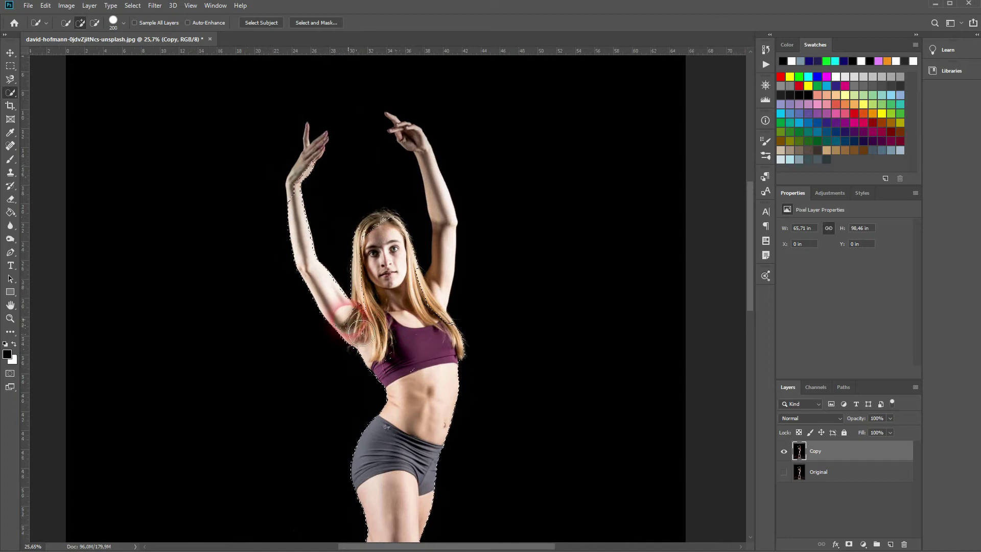
Reduce the selection brush to 20 px and add both raised arms and hands to the selection.
click(122, 24)
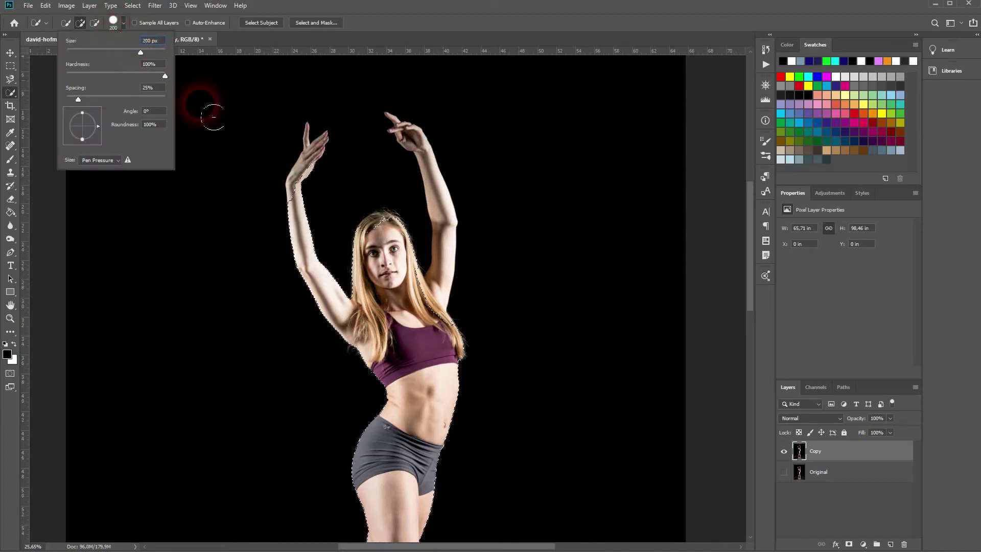
text(20)
key(Return)
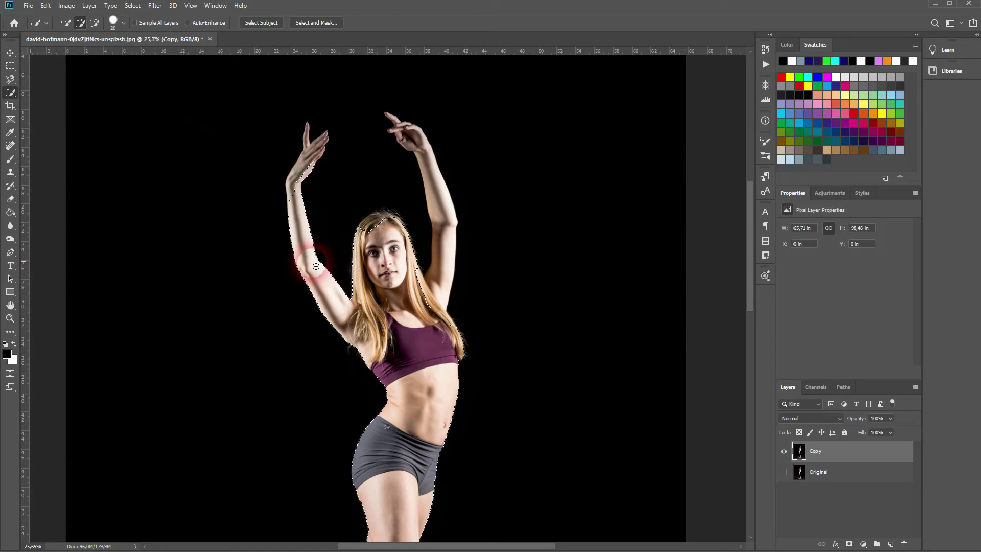
mouse_move(316, 267)
mouse_down()
mouse_move(293, 198)
mouse_move(306, 153)
mouse_up()
mouse_move(451, 227)
mouse_down()
mouse_move(445, 284)
mouse_move(449, 237)
mouse_move(431, 154)
mouse_move(407, 131)
mouse_up()
Refine the selection along the hair at the top of the head and check the edges around the arms and fingers.
scroll(385, 280, up, 9)
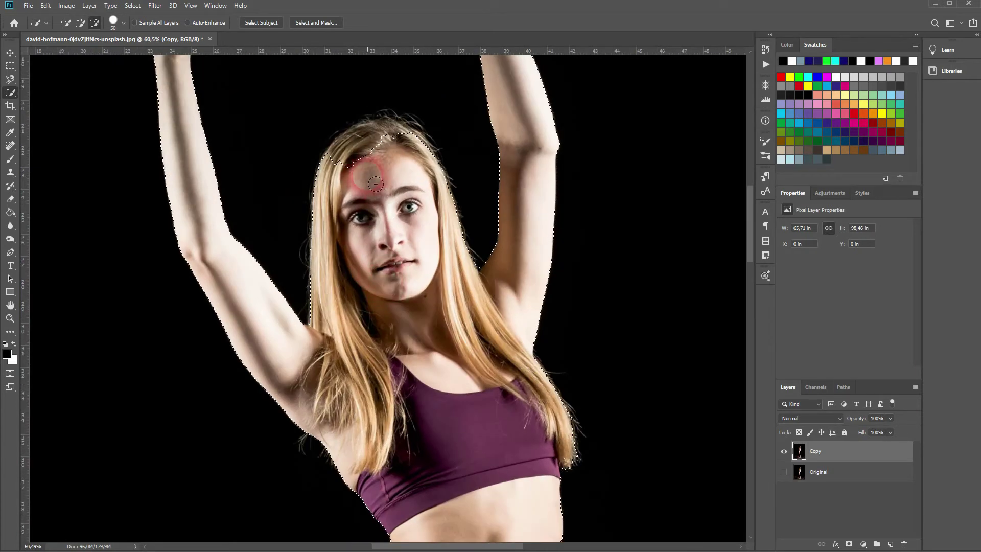
mouse_move(376, 183)
mouse_down()
mouse_move(373, 144)
mouse_move(357, 159)
mouse_move(384, 141)
mouse_move(412, 138)
mouse_move(428, 153)
mouse_move(435, 146)
mouse_move(432, 126)
mouse_move(385, 114)
mouse_move(406, 114)
mouse_move(441, 139)
mouse_move(398, 114)
mouse_move(357, 123)
mouse_up()
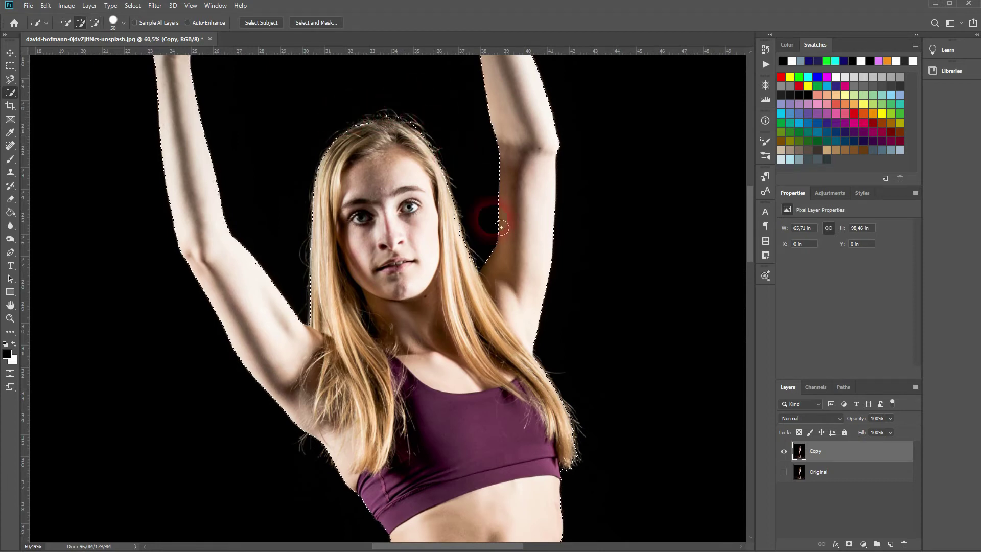
mouse_move(502, 227)
mouse_down()
mouse_move(558, 481)
mouse_move(598, 437)
mouse_up()
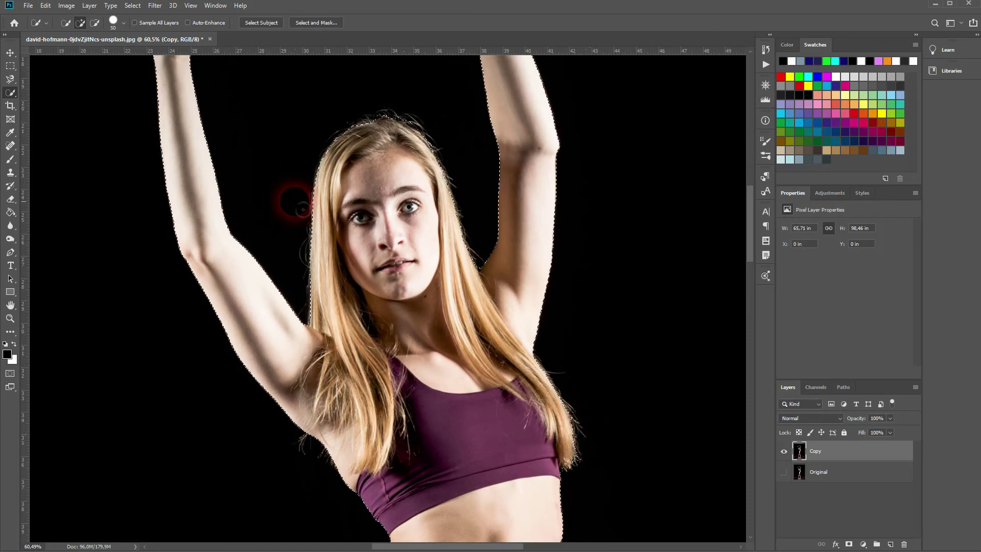
drag(279, 120, 409, 430)
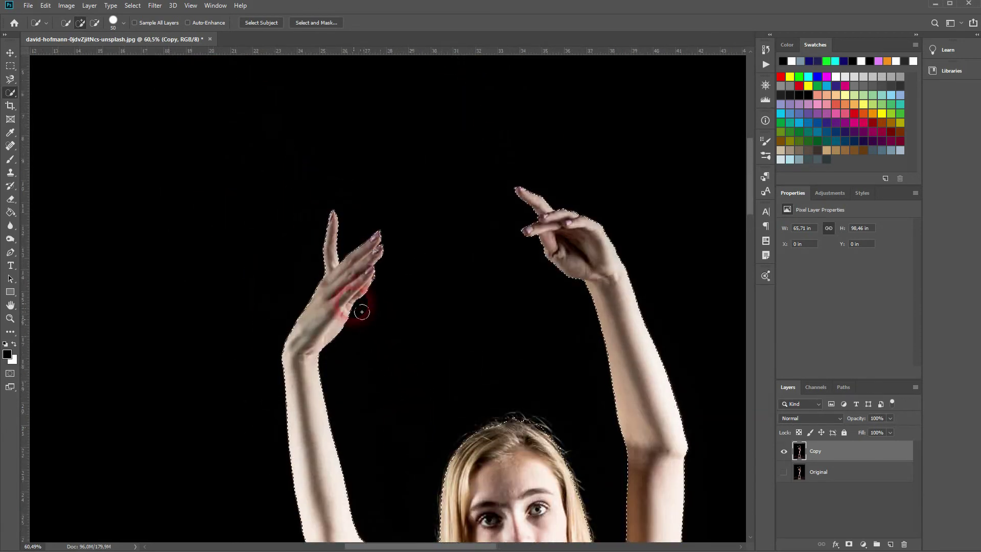
mouse_move(362, 312)
mouse_down()
mouse_move(340, 240)
mouse_move(567, 253)
mouse_move(548, 316)
mouse_move(551, 366)
mouse_up()
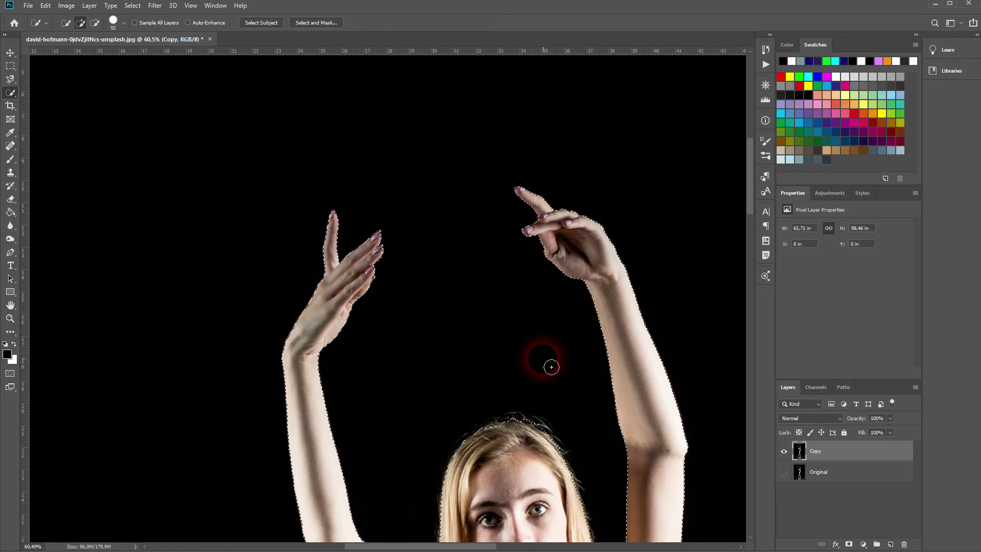
key(ctrl+0)
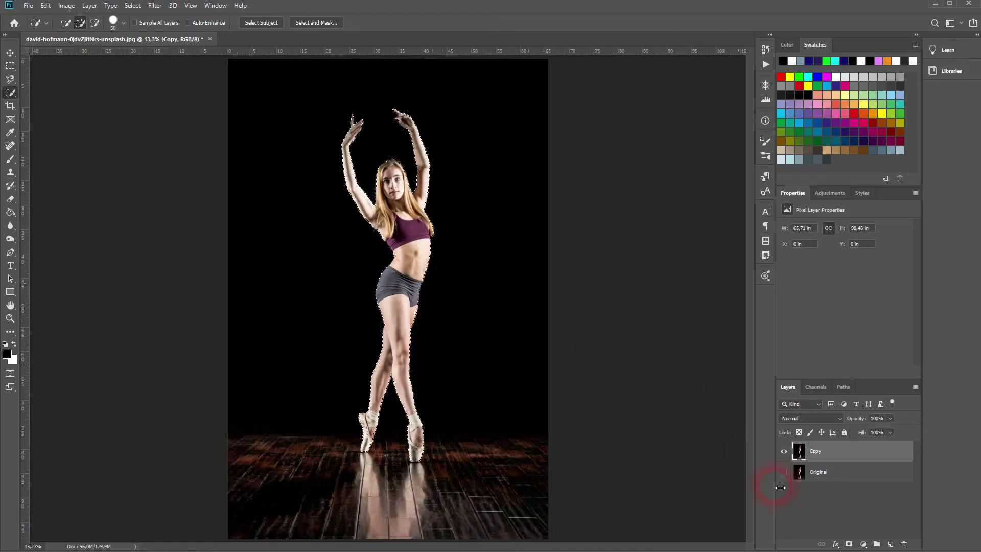
Mask the Copy layer with the dancer selection and compare the cutout with the Original layer shown and hidden.
click(849, 544)
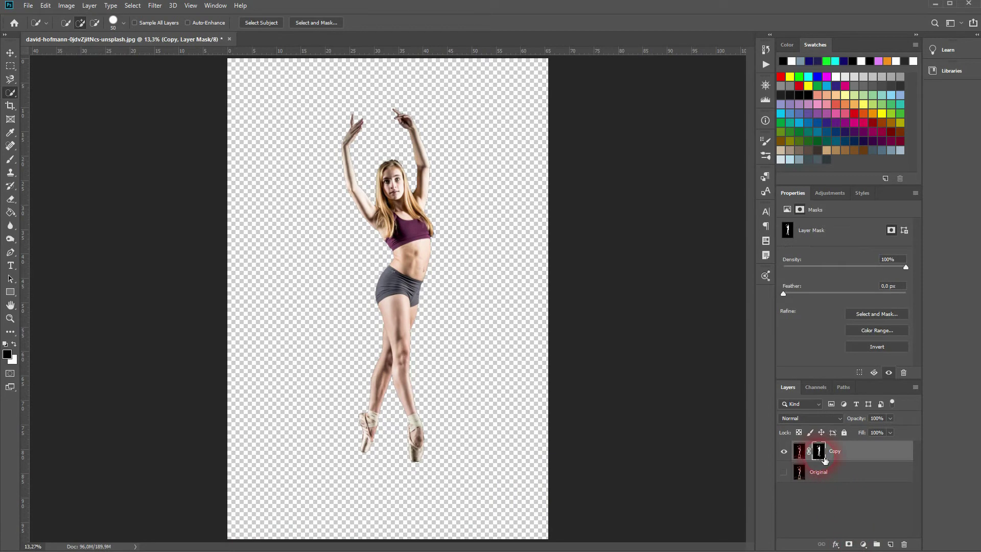
click(785, 472)
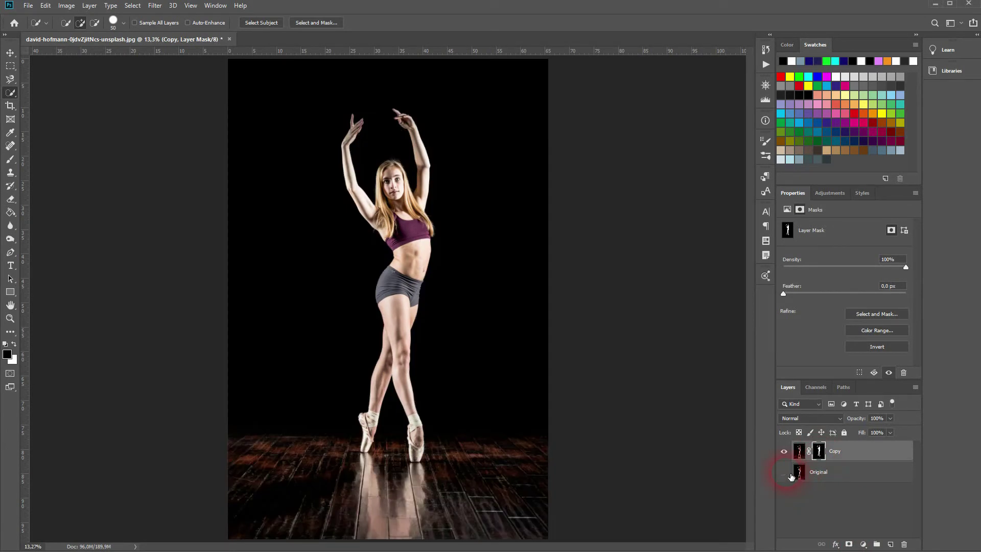
click(789, 475)
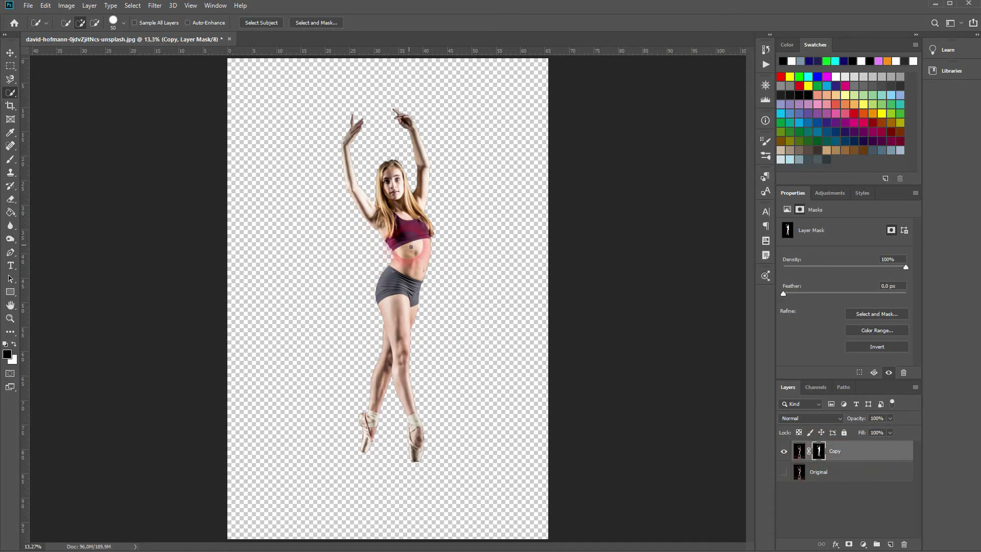
click(426, 312)
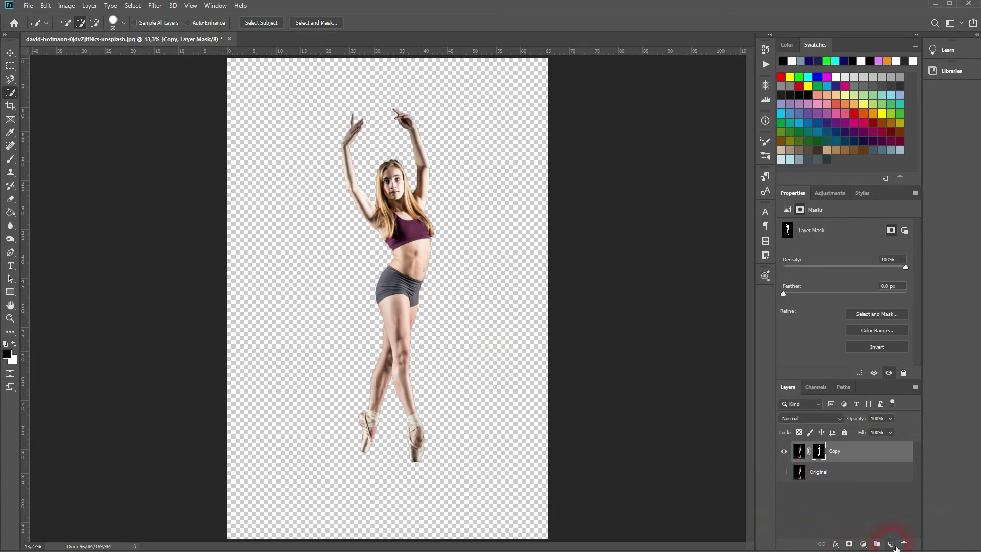
Add a new layer named "background" and place it directly beneath the Copy layer.
click(890, 544)
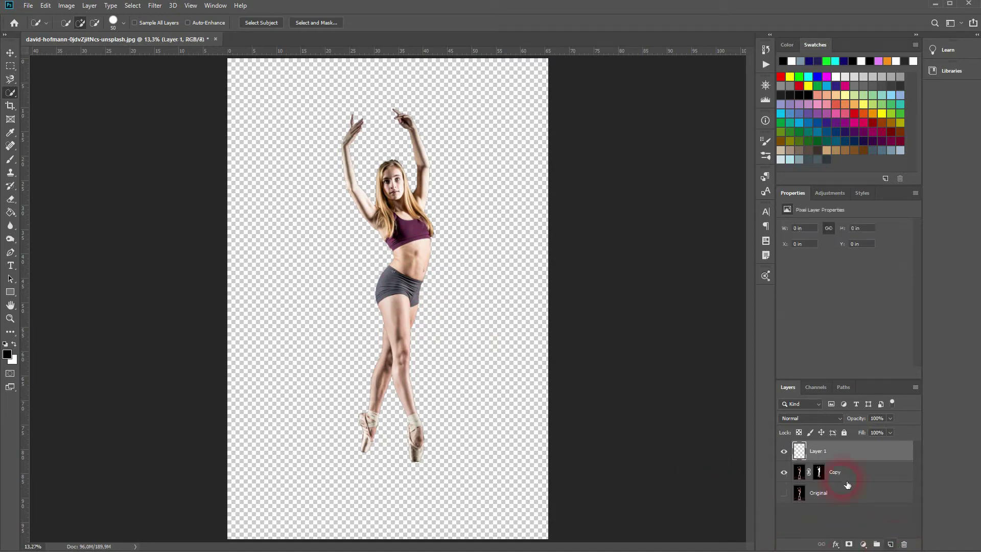
click(824, 458)
drag(825, 458, 849, 476)
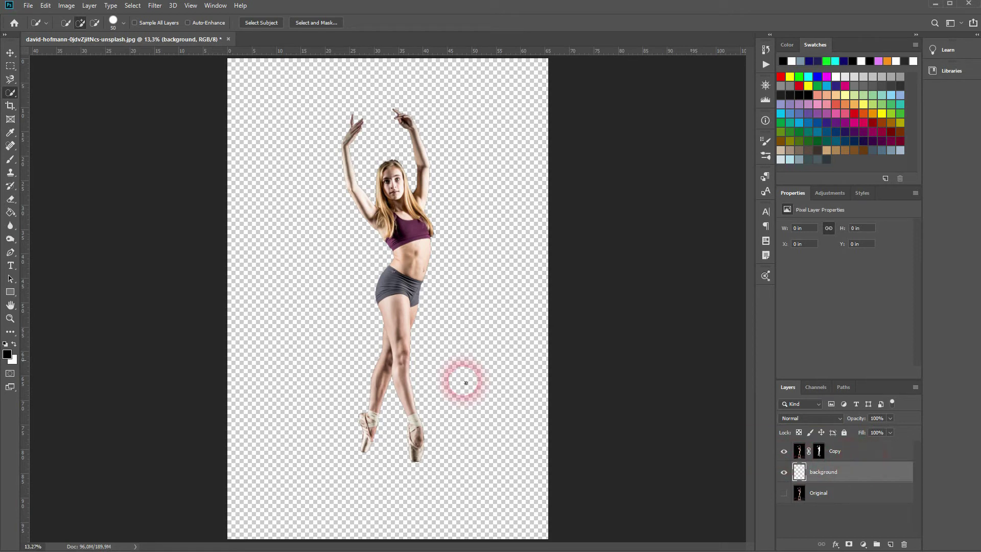
Make white the foreground colour and fill the background layer with it using the Paint Bucket tool.
drag(9, 211, 56, 228)
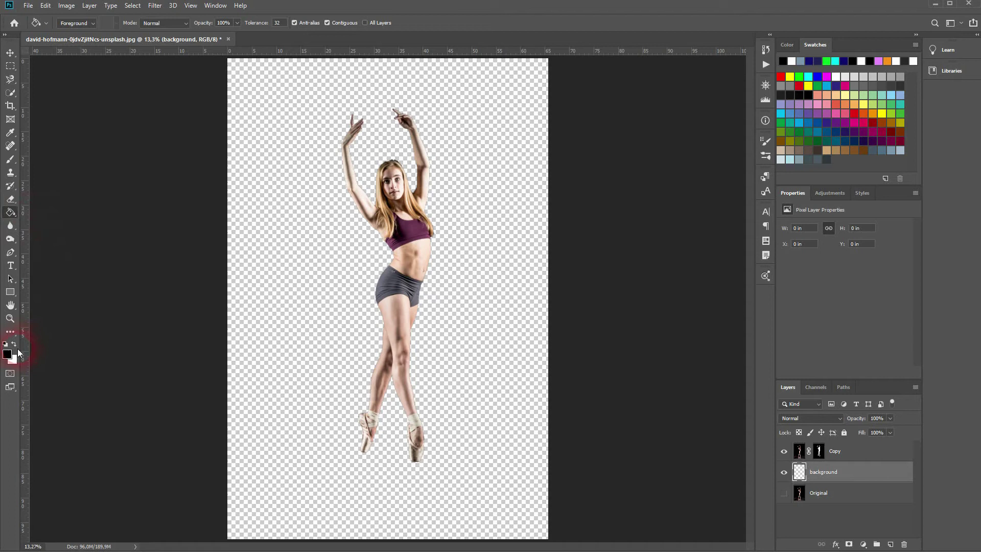
click(14, 345)
click(5, 345)
click(15, 347)
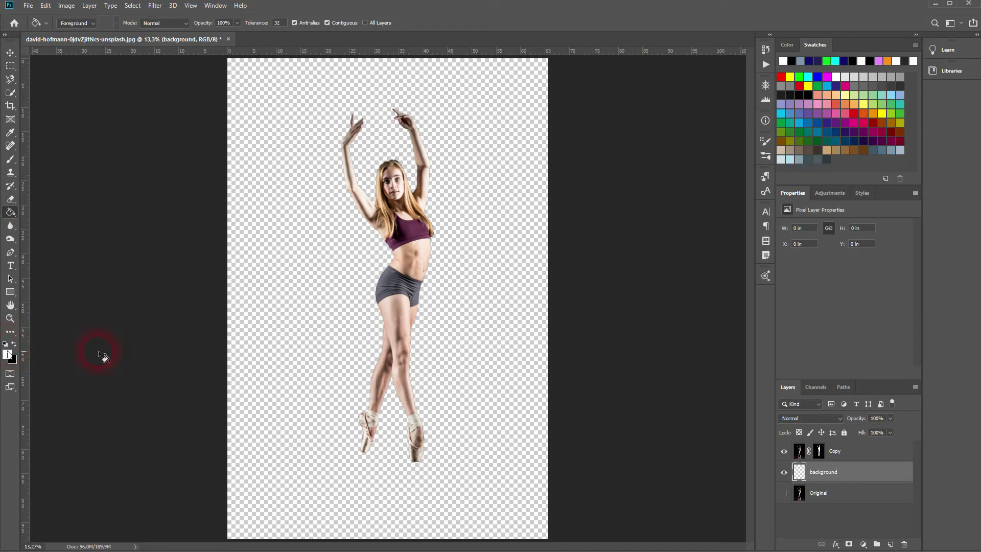
click(285, 347)
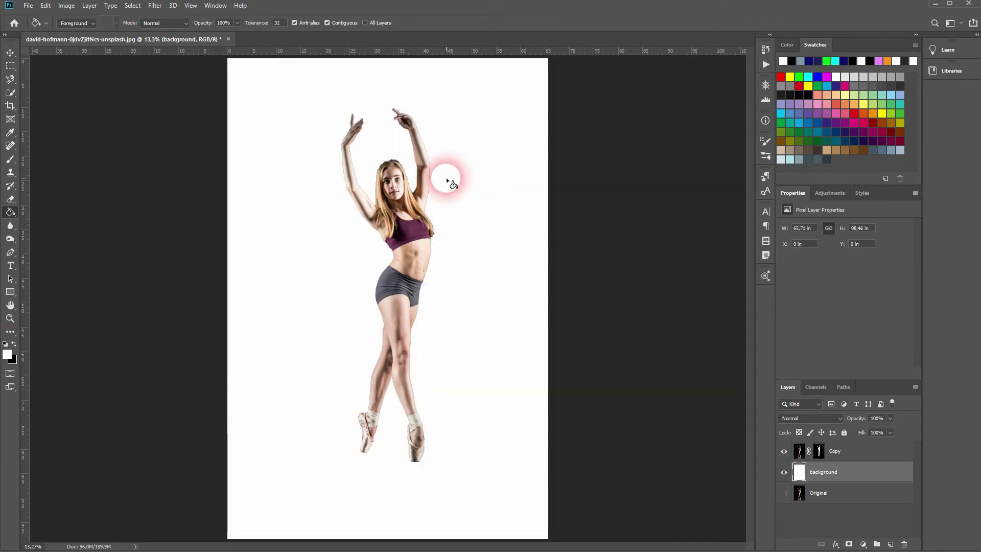
Duplicate the masked Copy layer and name the duplicate "Silhouette".
click(856, 452)
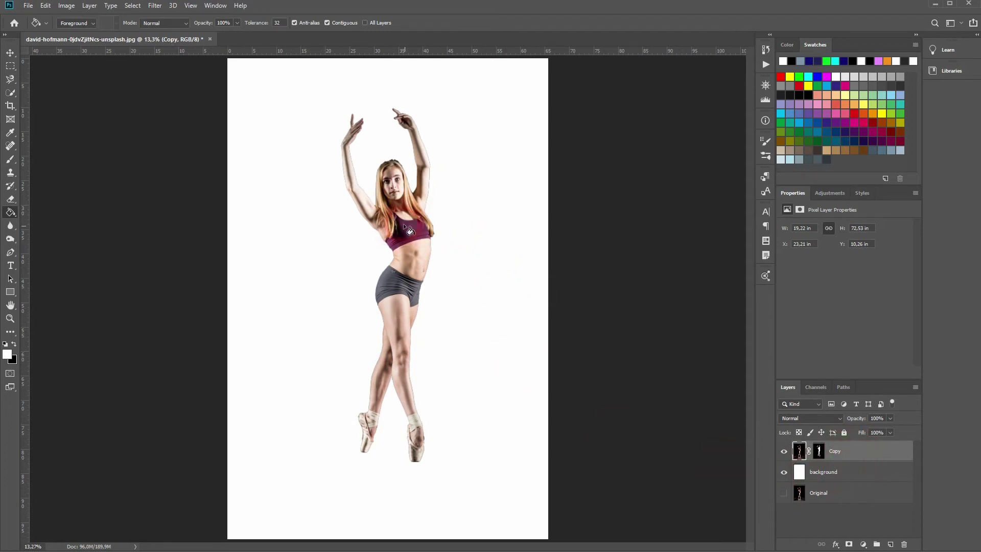
click(10, 52)
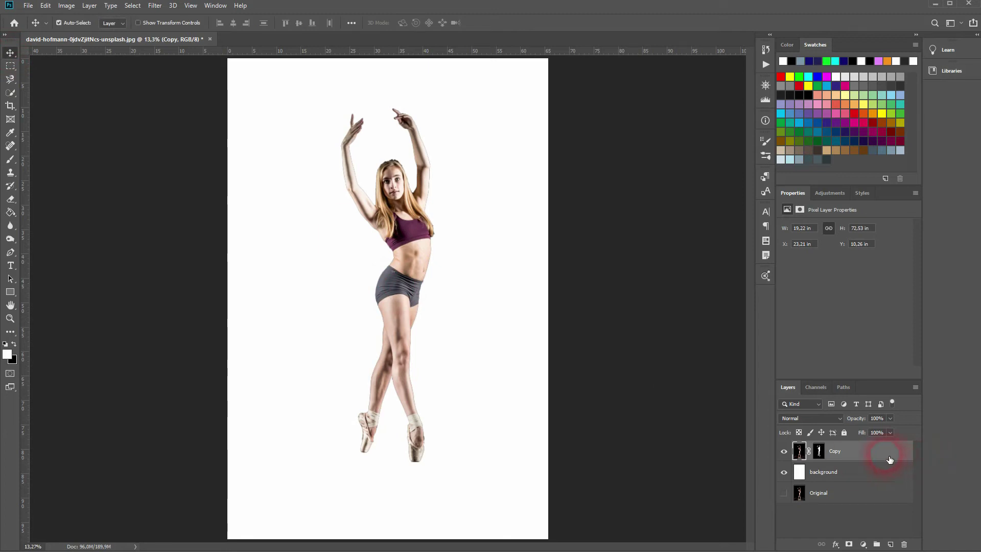
key(ctrl+j)
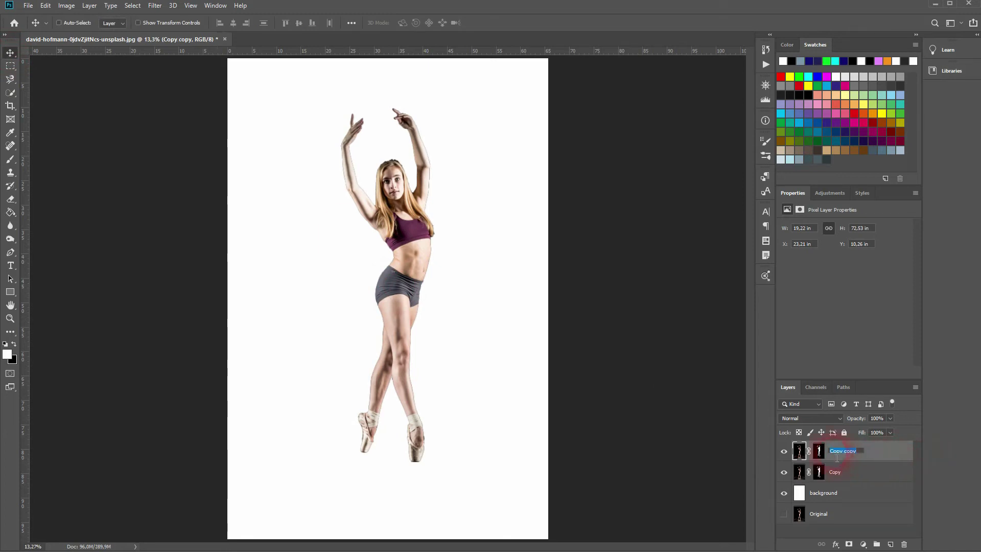
text(Silhouett)
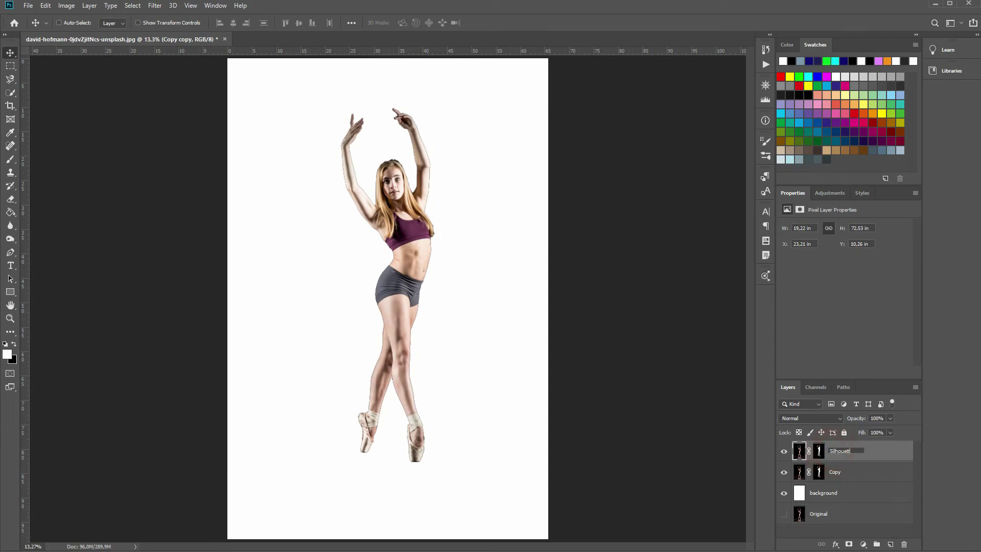
text(e)
click(836, 456)
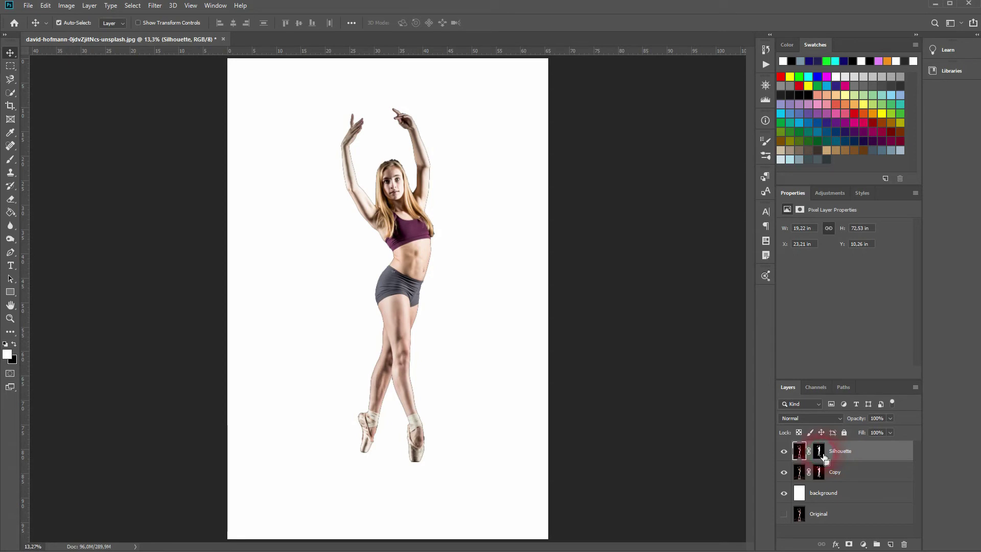
Load the Silhouette layer's mask as a selection and make the layer's image, rather than its mask, the painting target.
ctrl+click(821, 453)
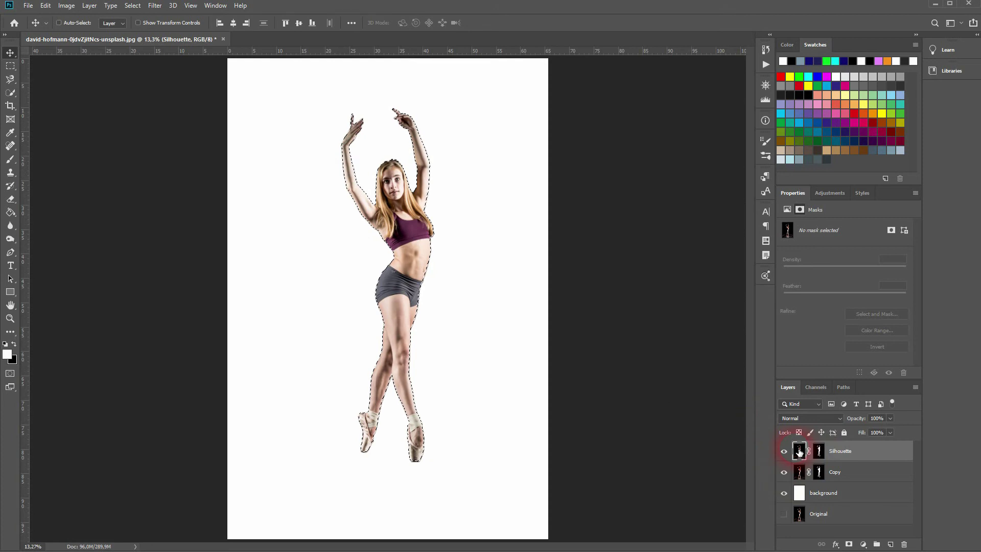
click(820, 451)
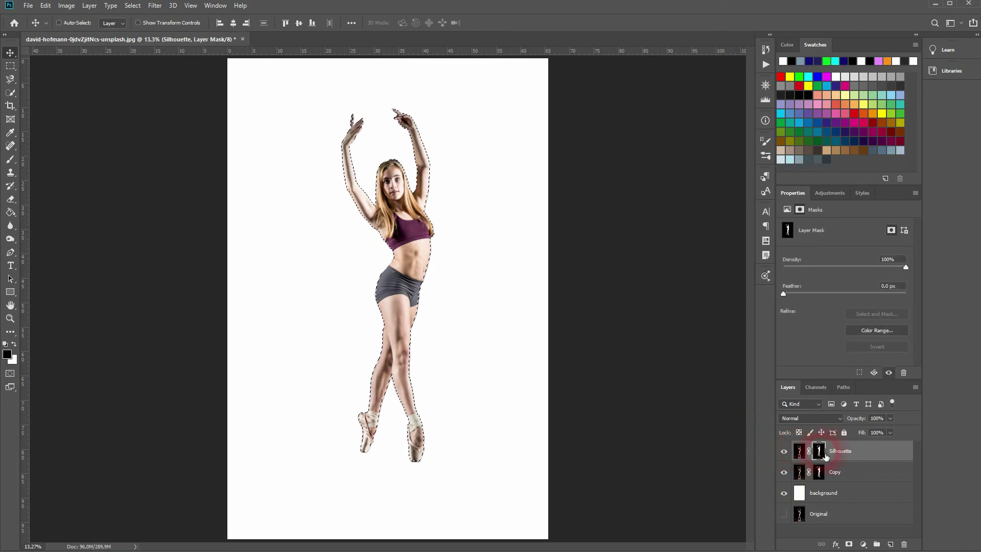
click(801, 452)
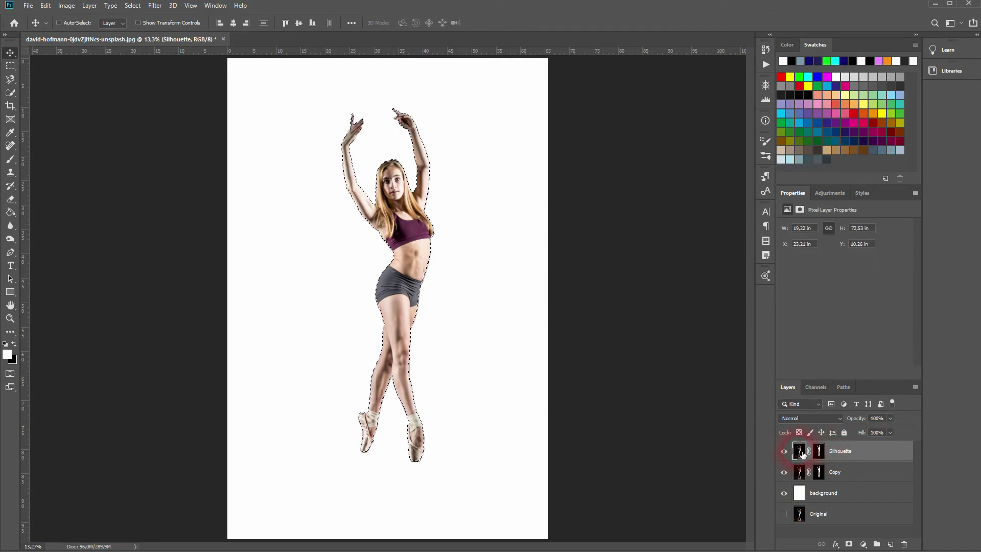
Paint the whole selected dancer black on the Silhouette layer with a soft round 1000 px Brush at 100% opacity.
click(9, 163)
click(14, 344)
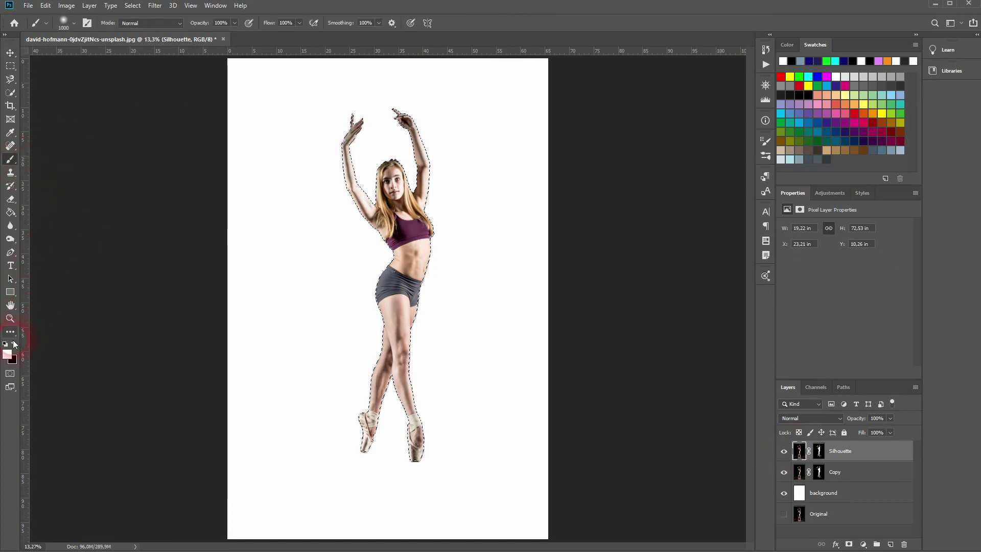
click(66, 23)
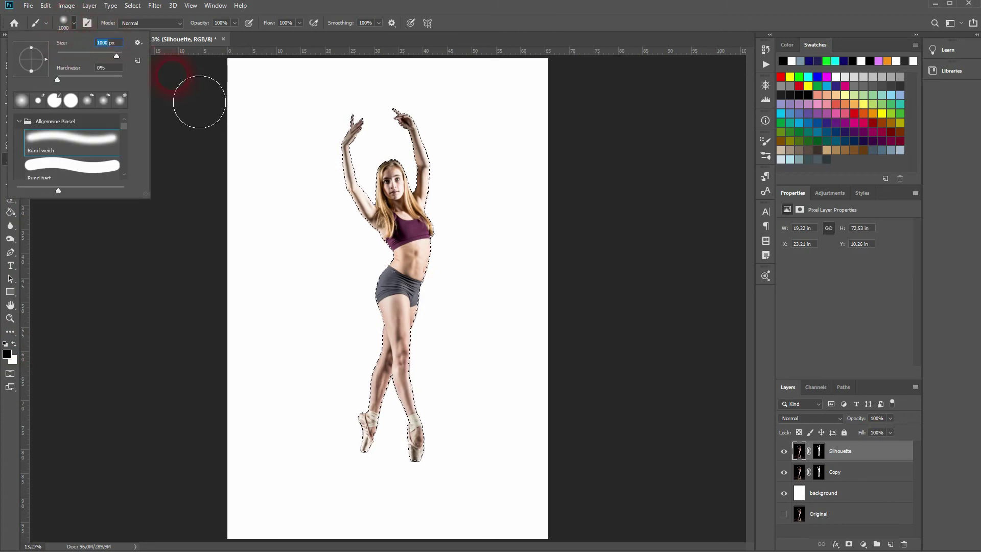
click(370, 180)
mouse_move(420, 384)
mouse_down()
mouse_move(378, 532)
mouse_move(395, 510)
mouse_move(417, 385)
mouse_move(414, 334)
mouse_move(436, 405)
mouse_move(442, 535)
mouse_move(414, 400)
mouse_move(462, 207)
mouse_move(451, 168)
mouse_move(410, 104)
mouse_move(359, 178)
mouse_up()
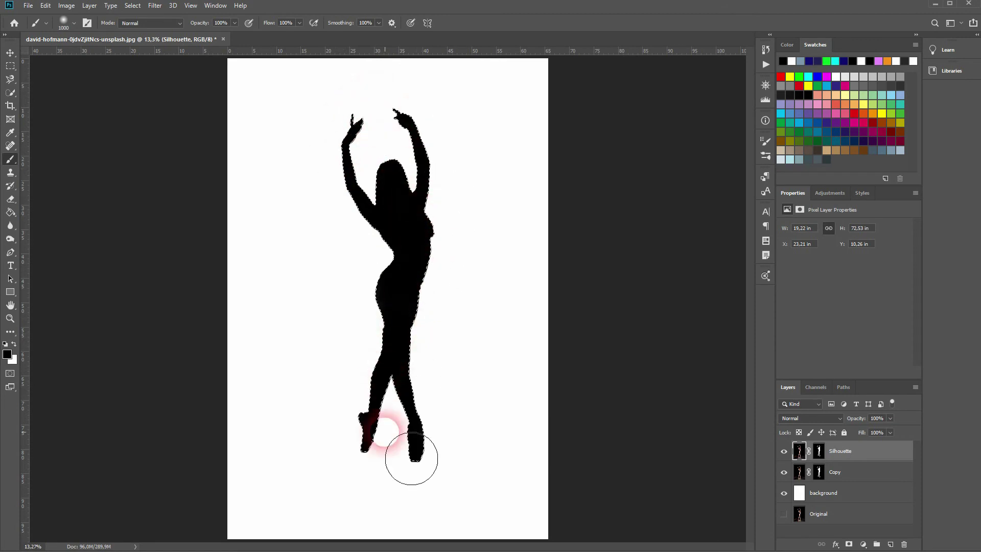
drag(412, 459, 416, 484)
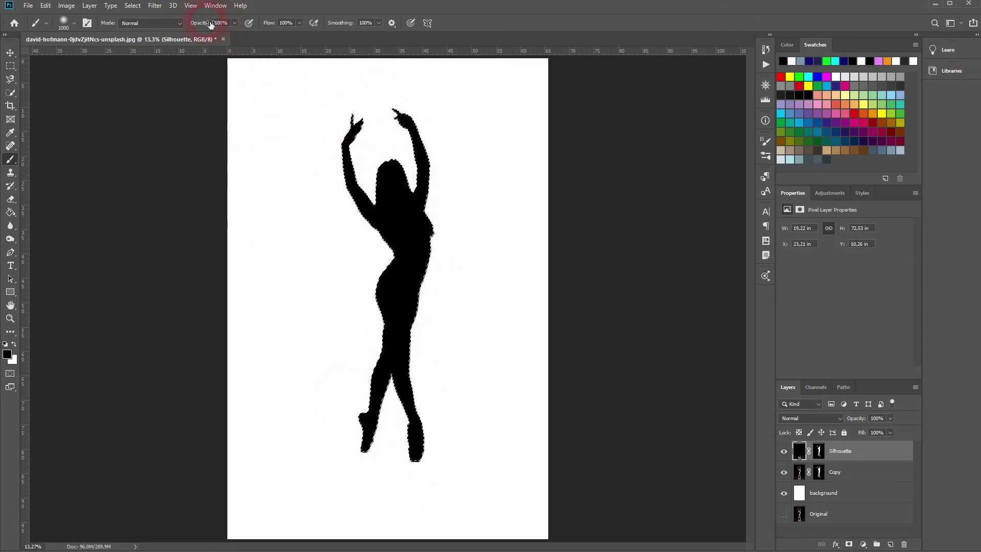
mouse_move(207, 24)
mouse_down()
mouse_move(194, 31)
mouse_move(328, 16)
mouse_up()
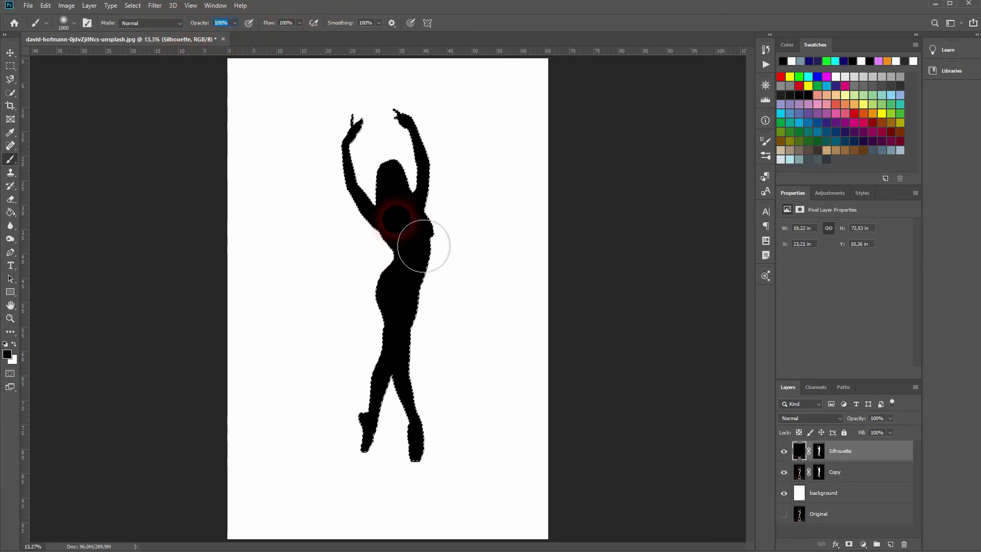
key(Return)
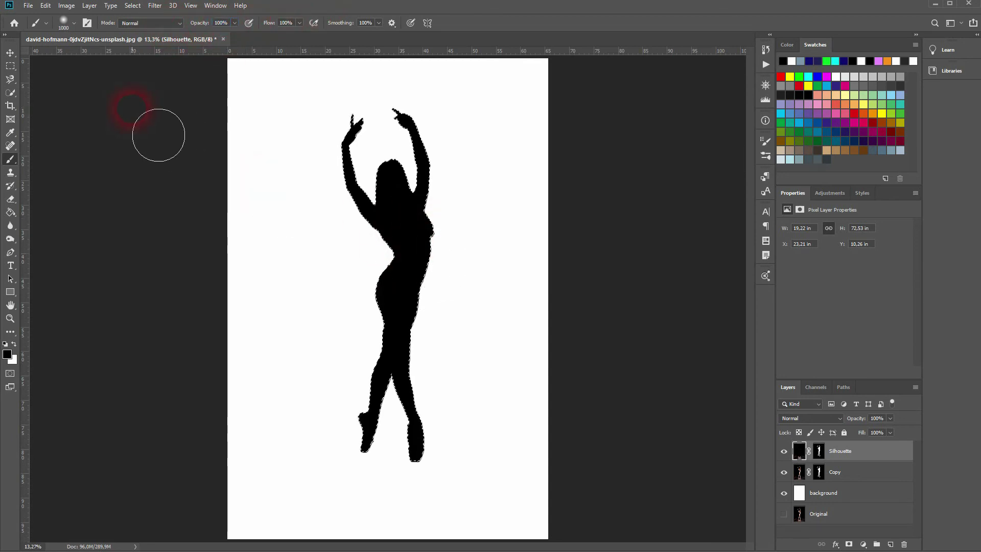
Deselect the dancer outline and move the silhouette about 22 in to the right, beside the colour dancer.
click(10, 53)
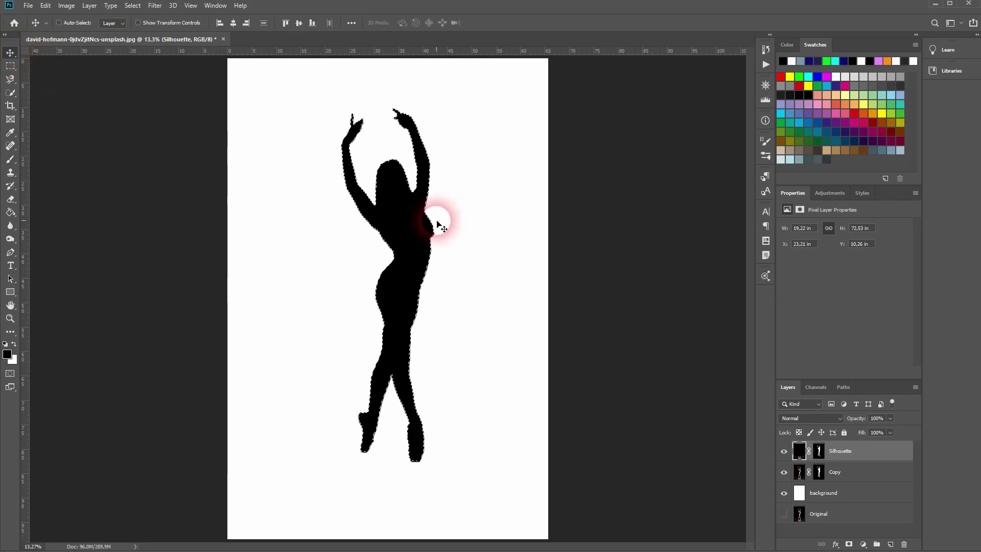
key(ctrl+d)
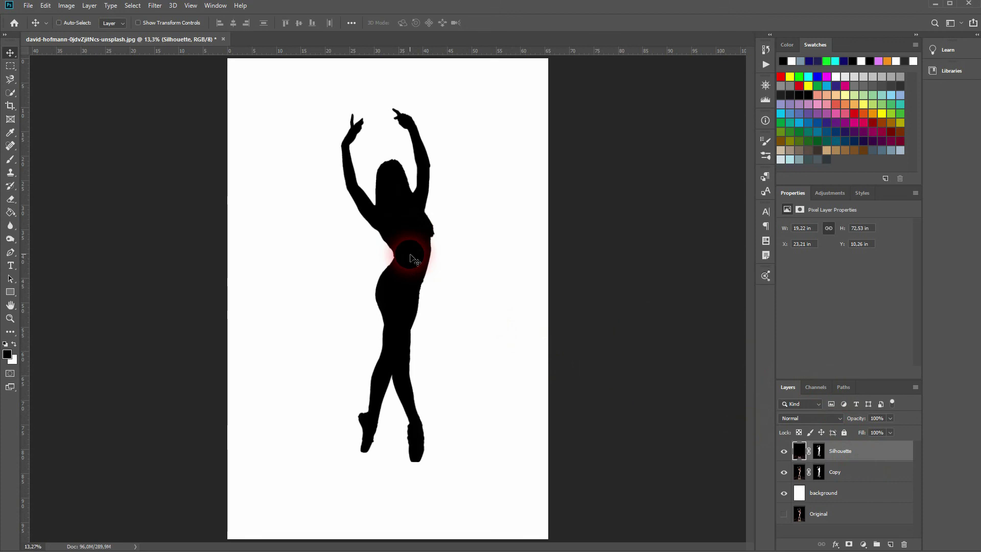
drag(413, 259, 518, 270)
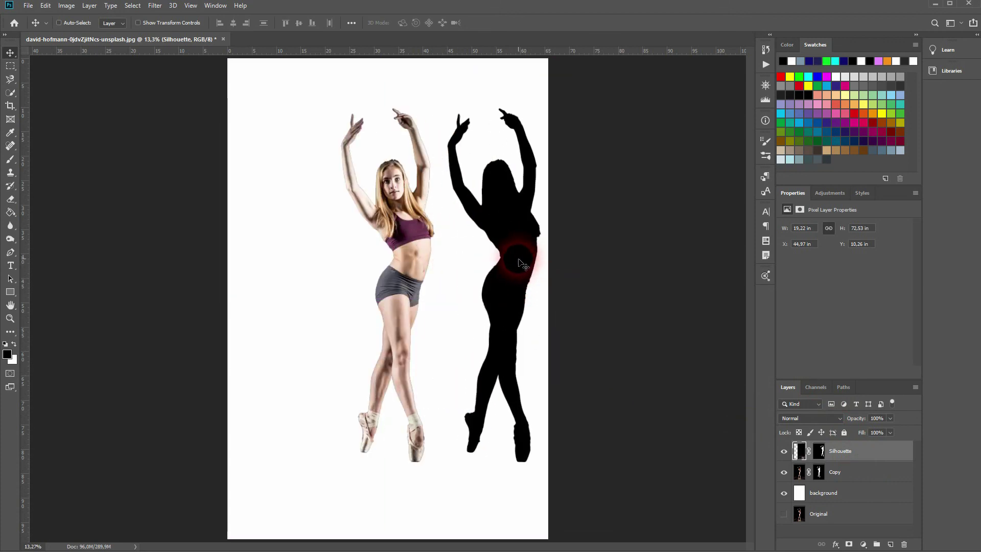
Move the Silhouette and Copy layers together about 7.5 in to the left, and leave only the Silhouette layer selected.
click(881, 481)
drag(524, 263, 484, 259)
shift+click(865, 452)
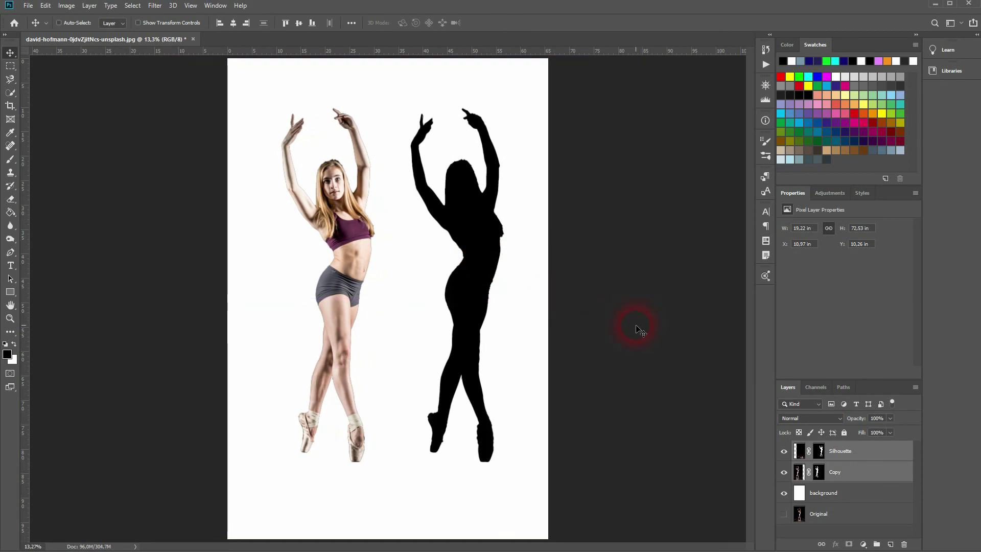
click(863, 454)
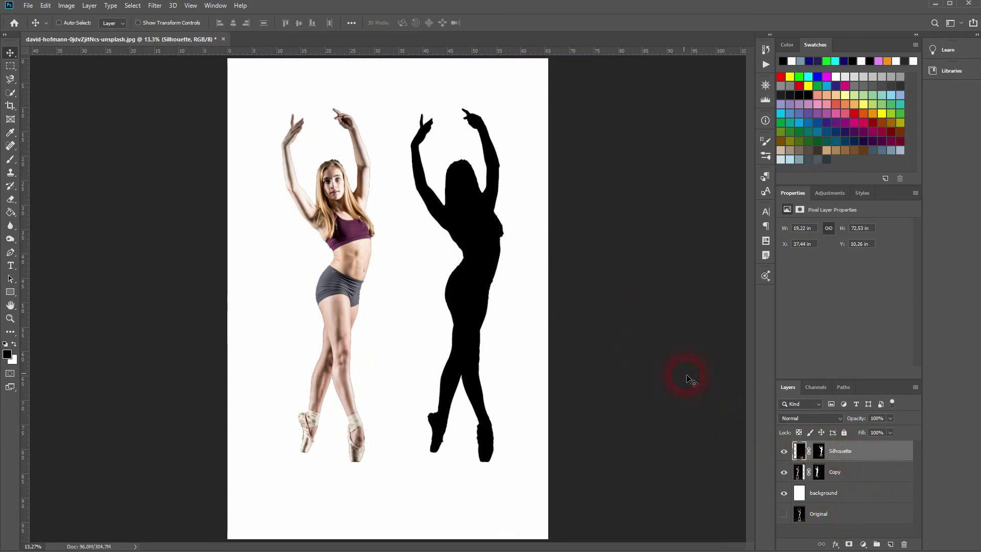